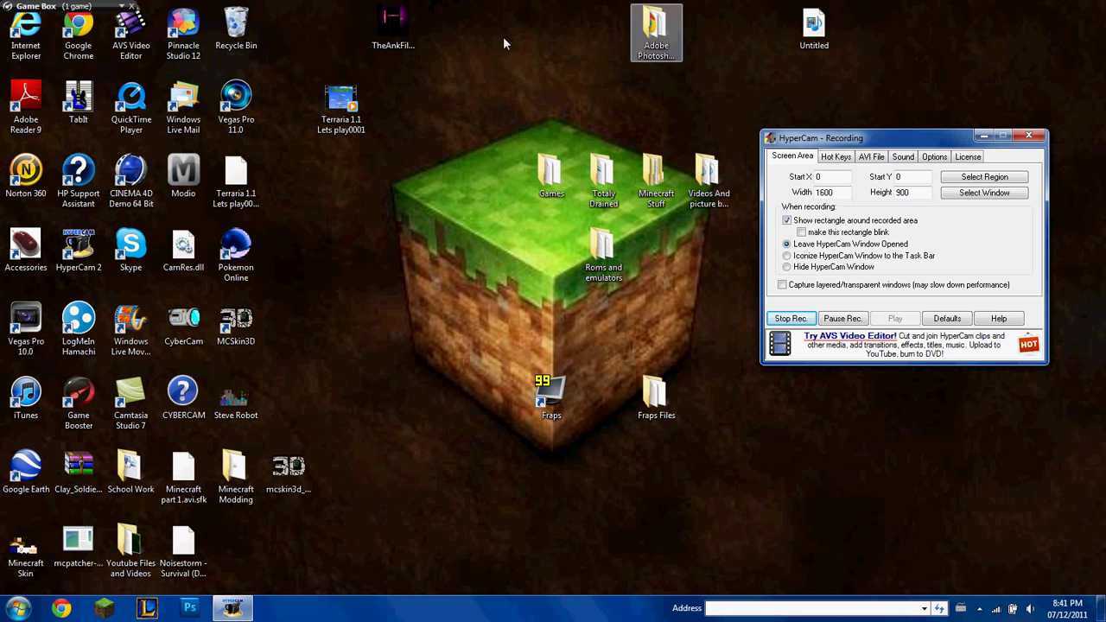
Minimize the HyperCam window and expand Game Box to reveal its Minecraft entry.
click(983, 136)
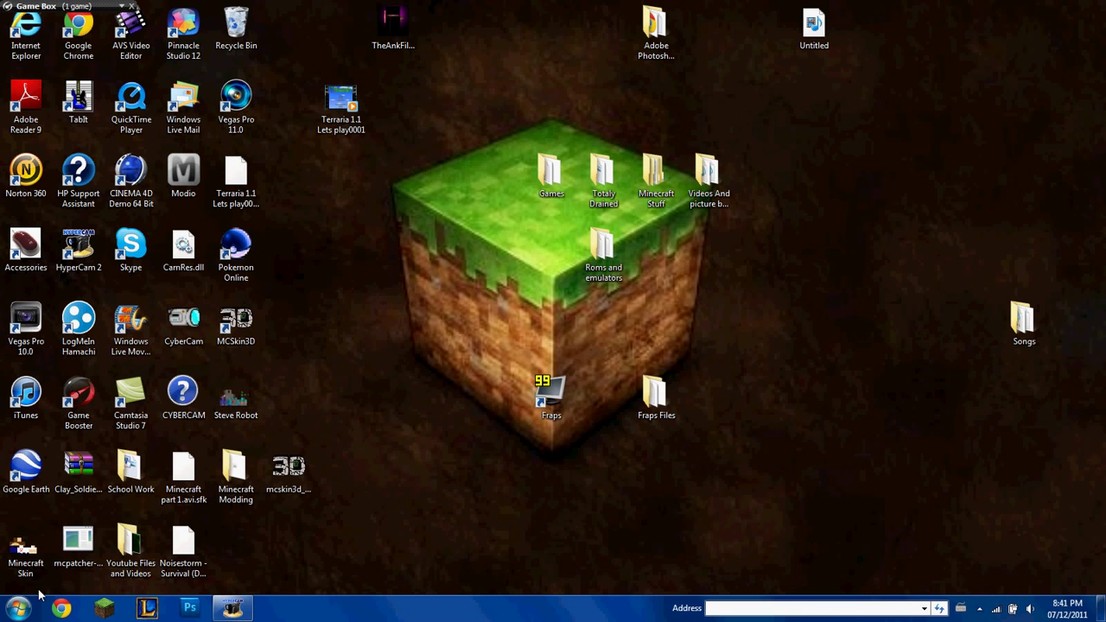
click(121, 6)
drag(1090, 5, 799, 266)
drag(992, 165, 830, 184)
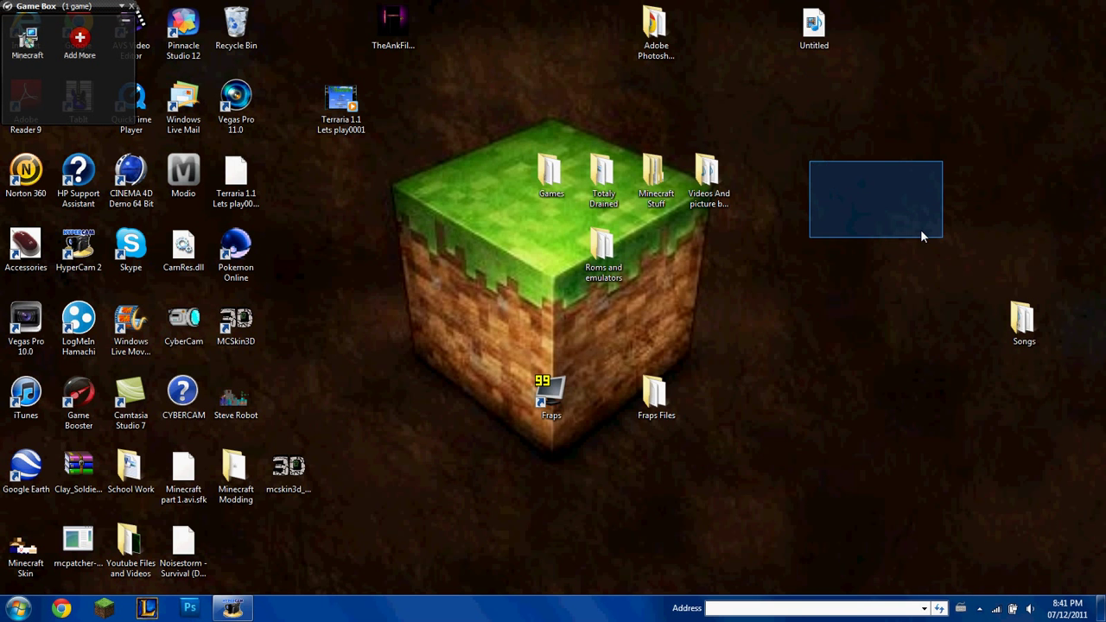
drag(907, 190, 967, 170)
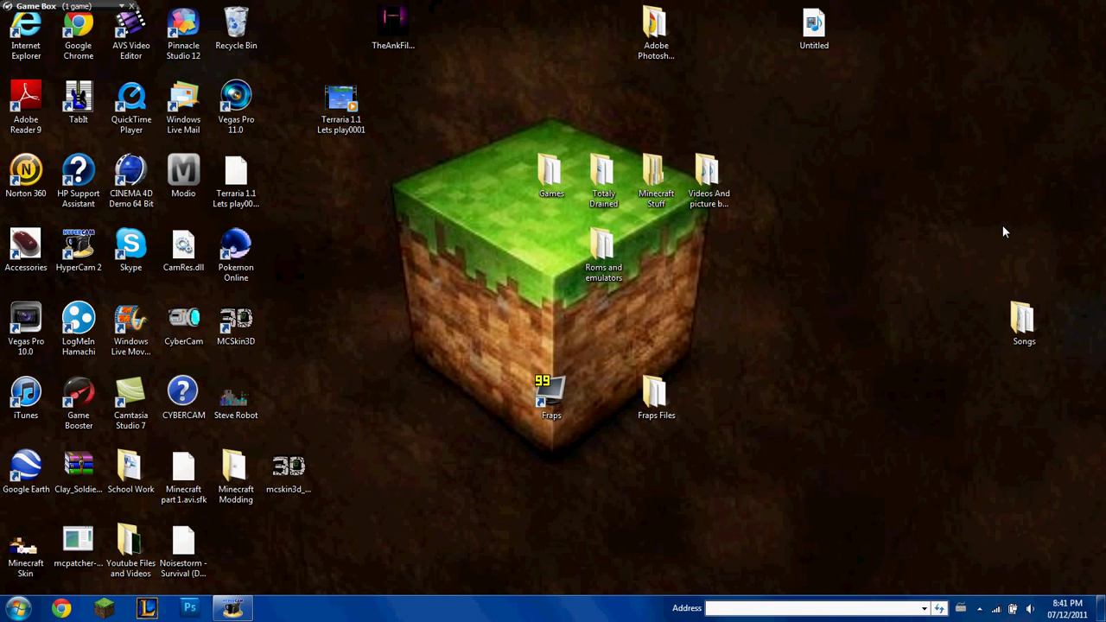
click(80, 6)
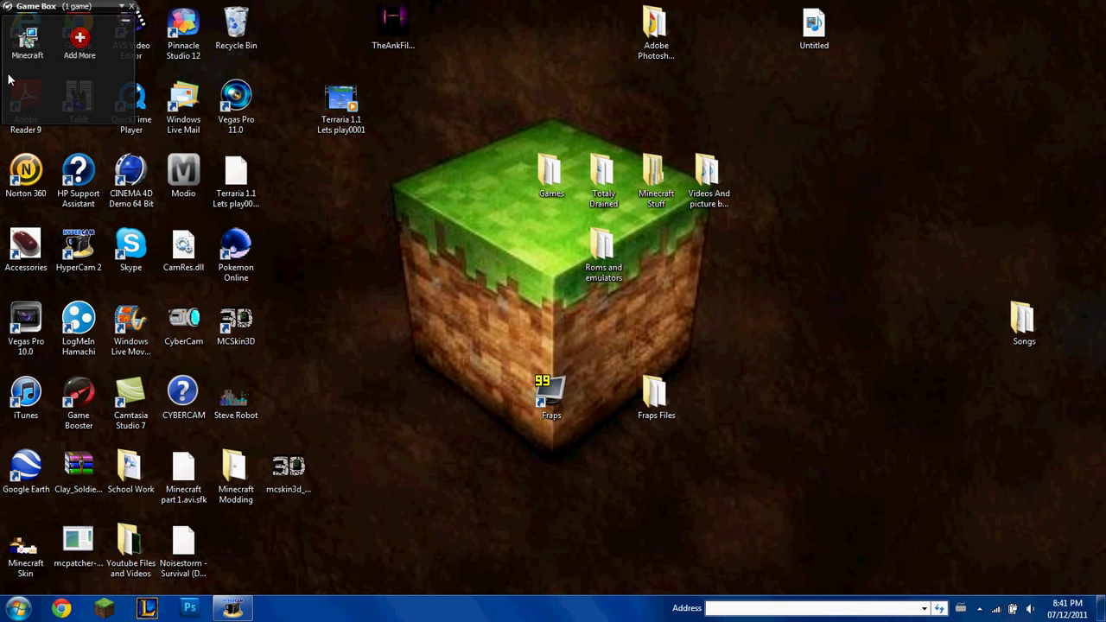
click(979, 608)
Exit Smart Defrag from its hidden notification-area icon's right-click menu.
click(981, 608)
right_click(965, 542)
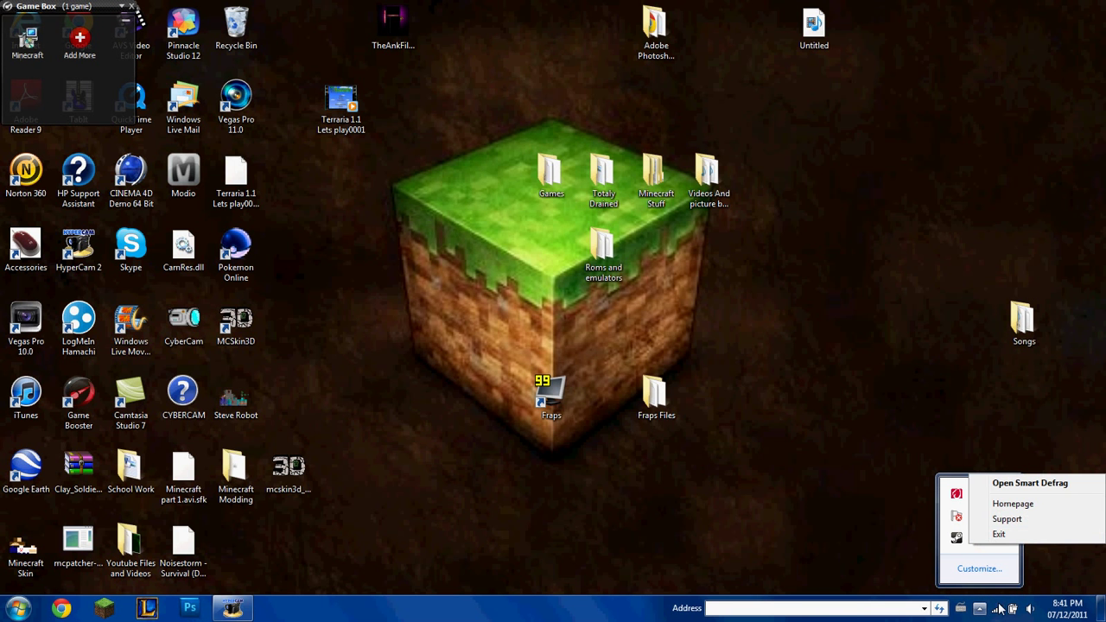
click(982, 608)
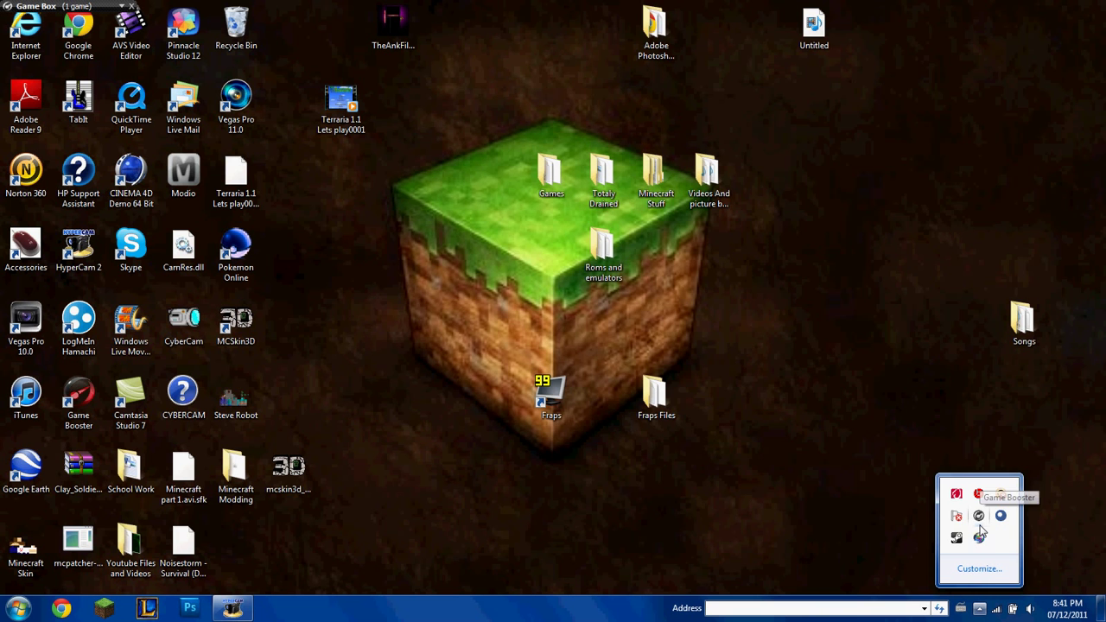
right_click(959, 539)
click(990, 511)
click(1093, 7)
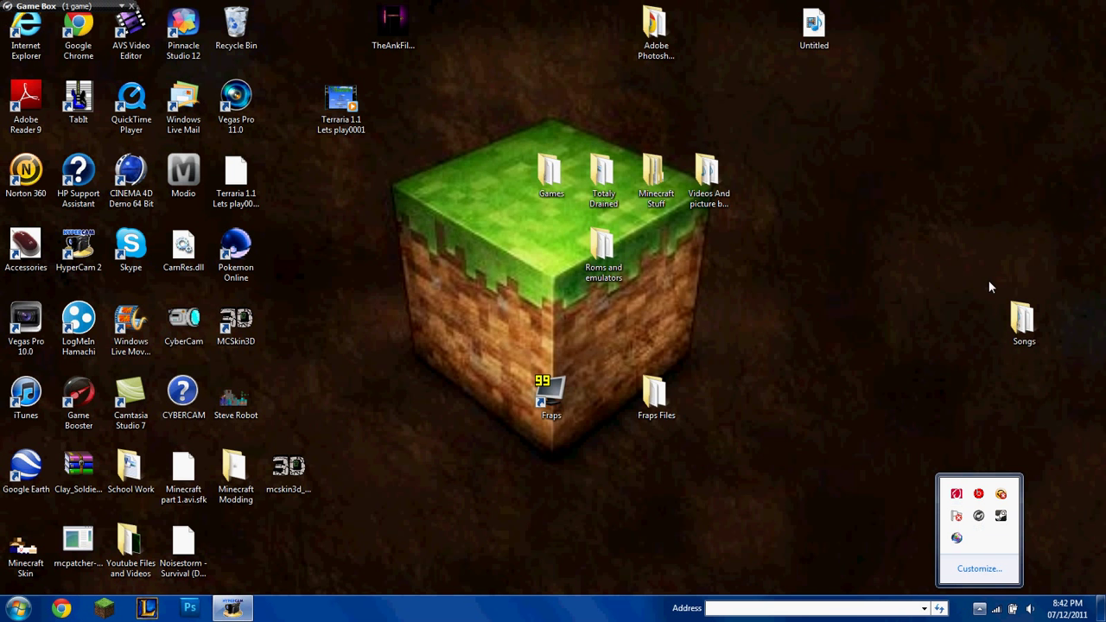
right_click(958, 538)
click(1045, 525)
Open the options file in .minecraft, found via a %appdata% Start search, in Notepad.
click(10, 604)
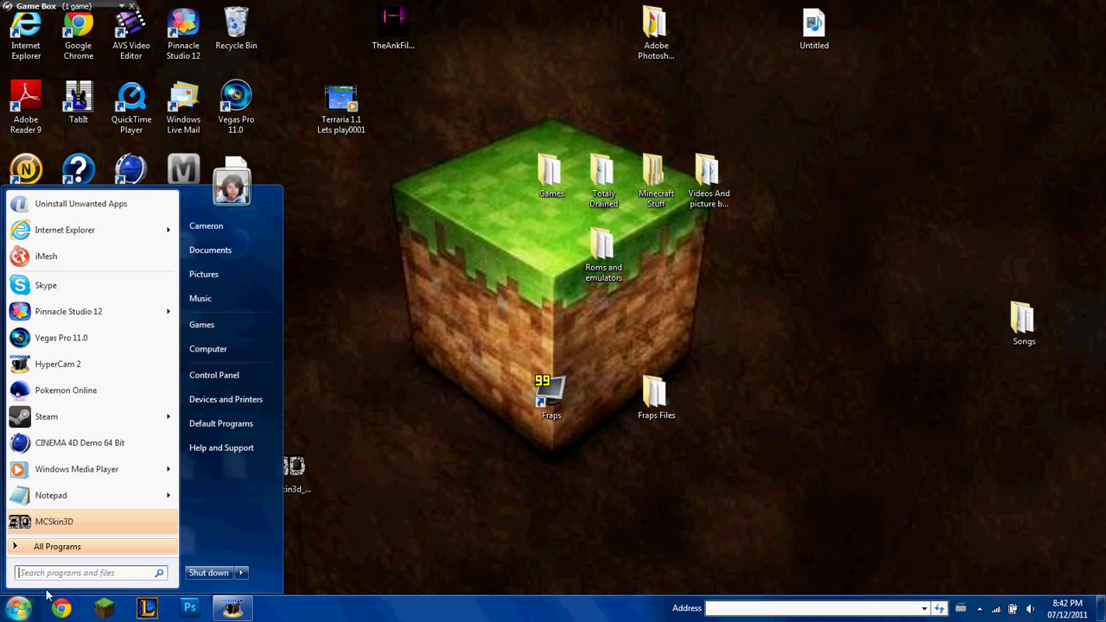
click(352, 397)
click(17, 608)
text(%appdata)
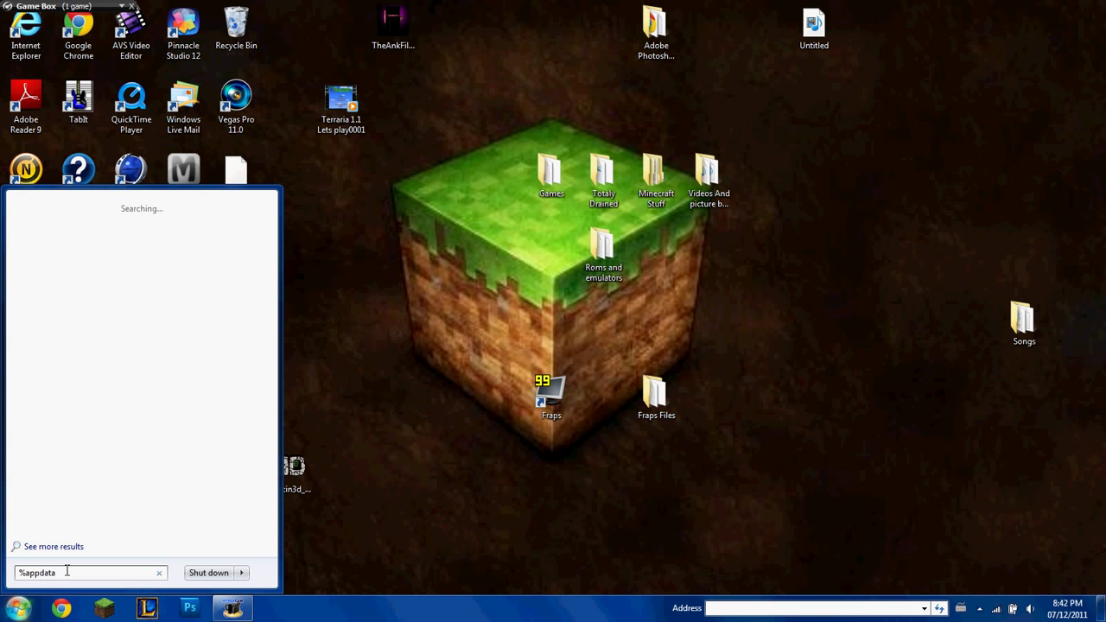
text(%)
key(Return)
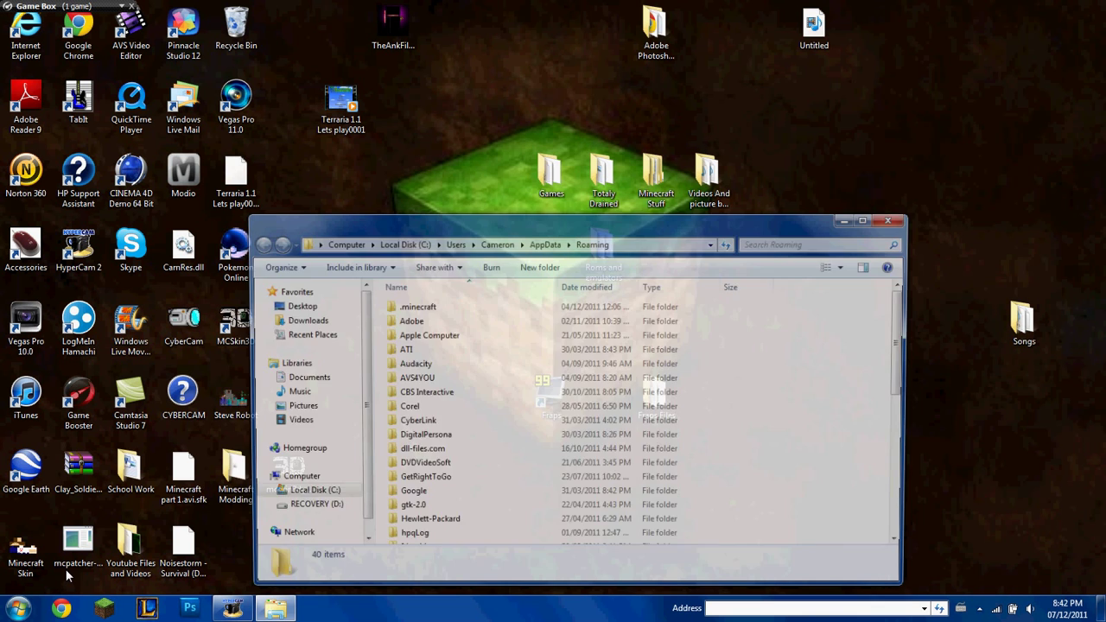
double_click(539, 308)
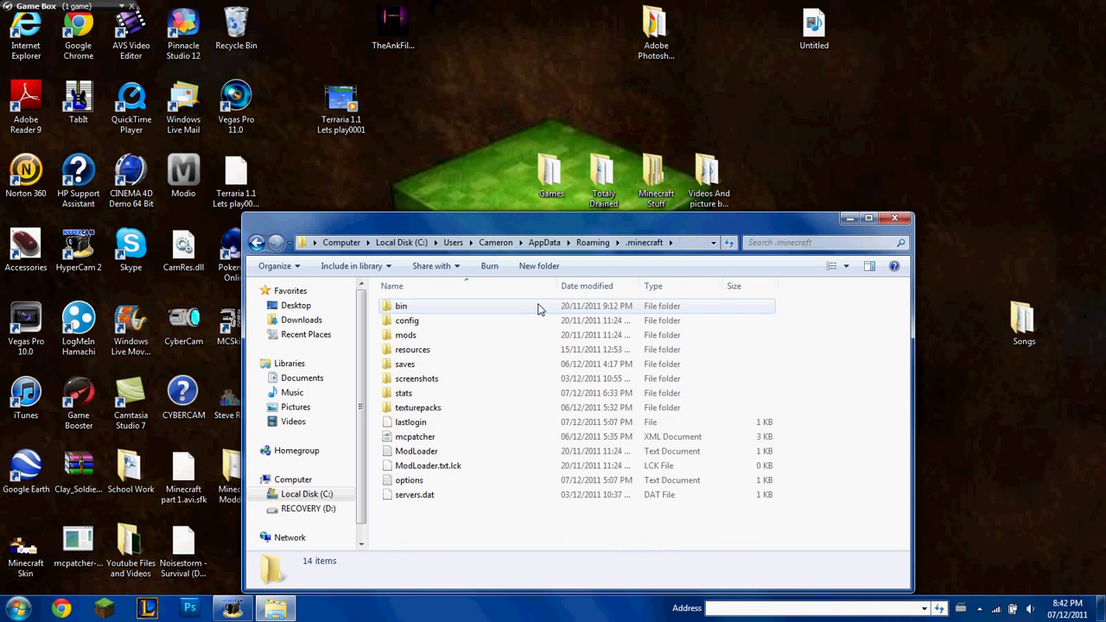
double_click(439, 481)
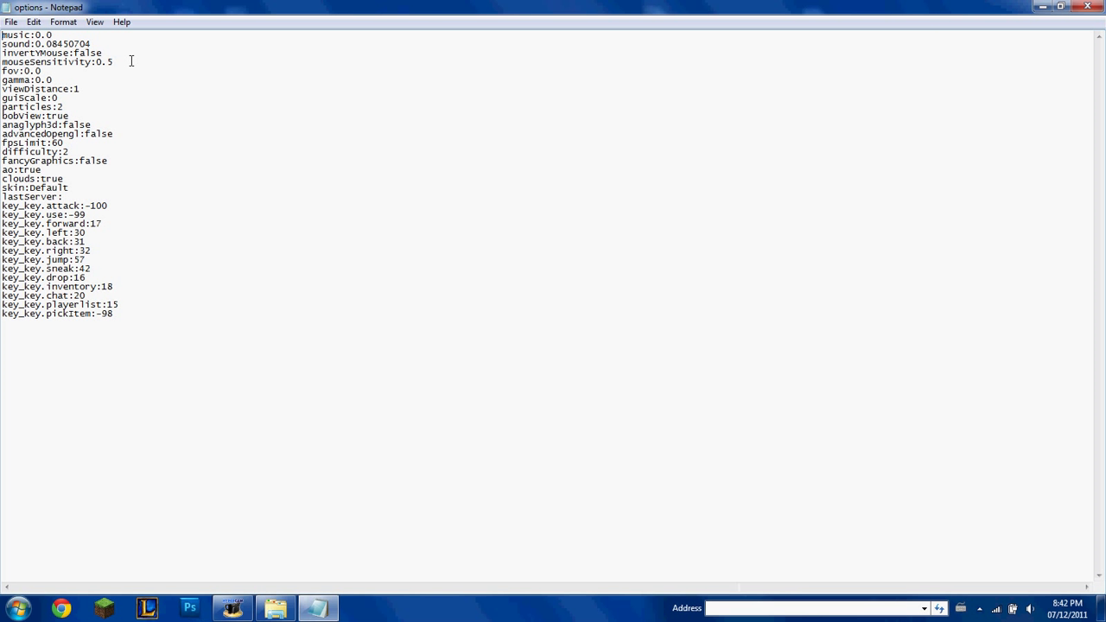
Select the mouseSensitivity and fov lines in the options text.
double_click(98, 81)
click(92, 100)
click(81, 72)
drag(42, 71, 1, 64)
Delete the 60 after fpsLimit: so that line has no value.
click(79, 144)
key(BackSpace)
key(BackSpace)
text(0)
key(BackSpace)
text(1)
key(BackSpace)
drag(2, 143, 42, 145)
click(88, 145)
click(97, 144)
text(12)
key(BackSpace)
key(Return)
key(BackSpace)
text(60)
text(000)
key(BackSpace)
key(BackSpace)
key(BackSpace)
key(BackSpace)
key(BackSpace)
text(30)
key(BackSpace)
key(BackSpace)
mouse_move(133, 322)
mouse_down()
mouse_move(3, 57)
mouse_move(5, 34)
mouse_up()
click(176, 194)
double_click(106, 207)
click(108, 207)
drag(134, 312, 17, 34)
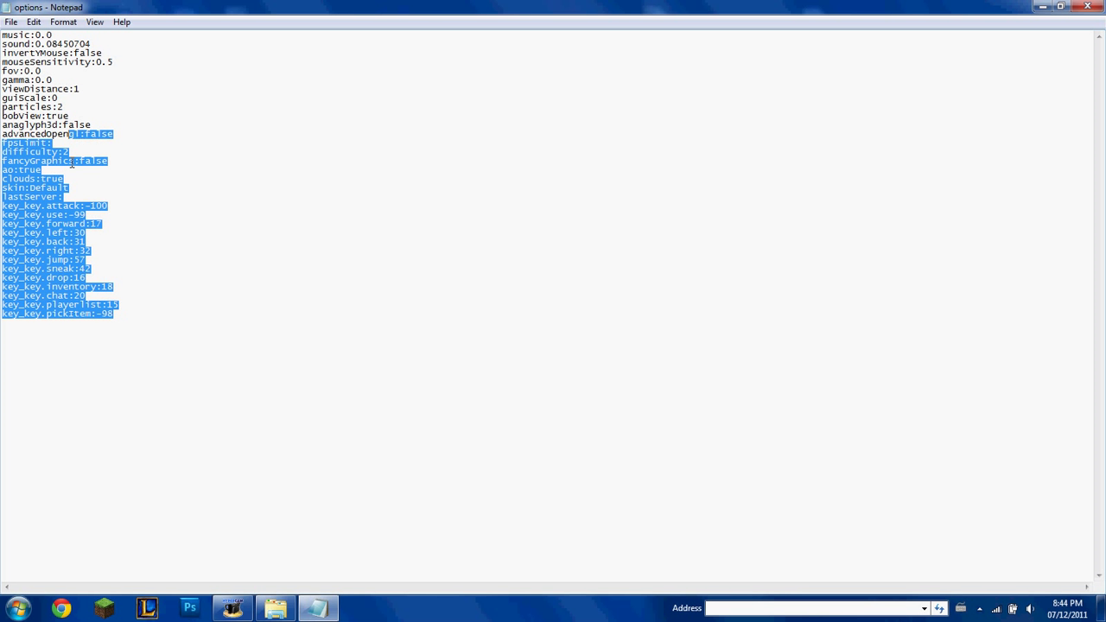
click(135, 345)
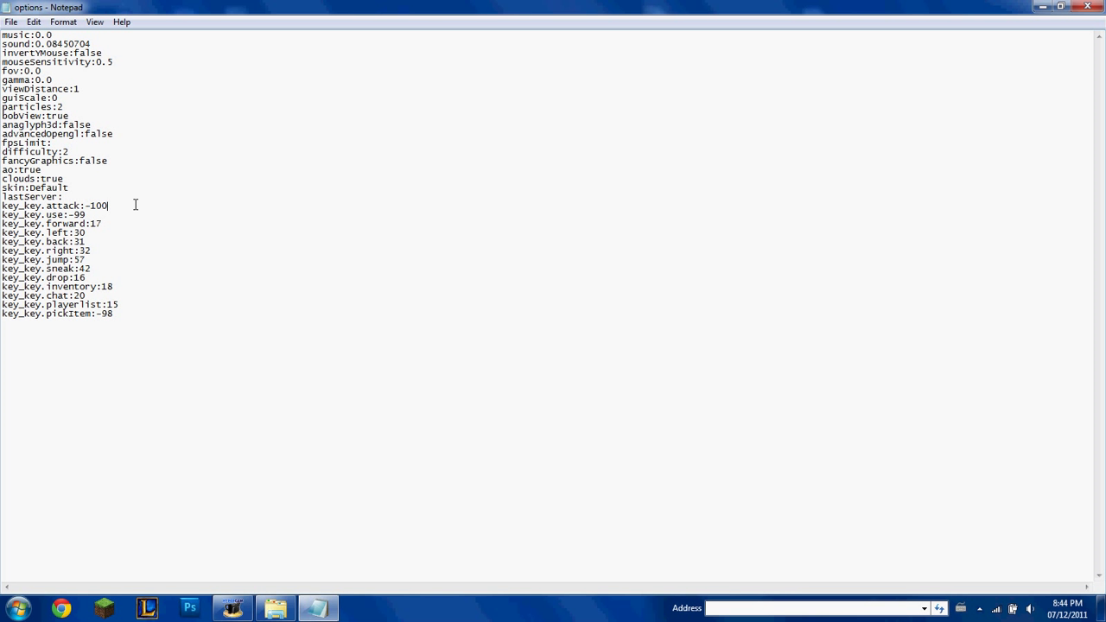
drag(135, 207, 49, 73)
click(412, 437)
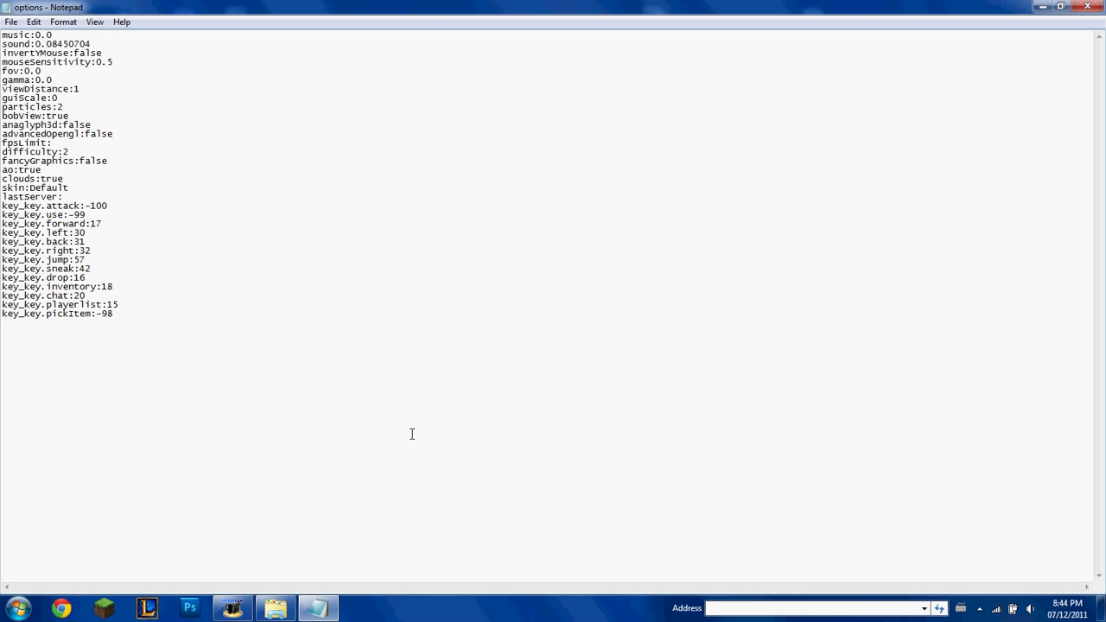